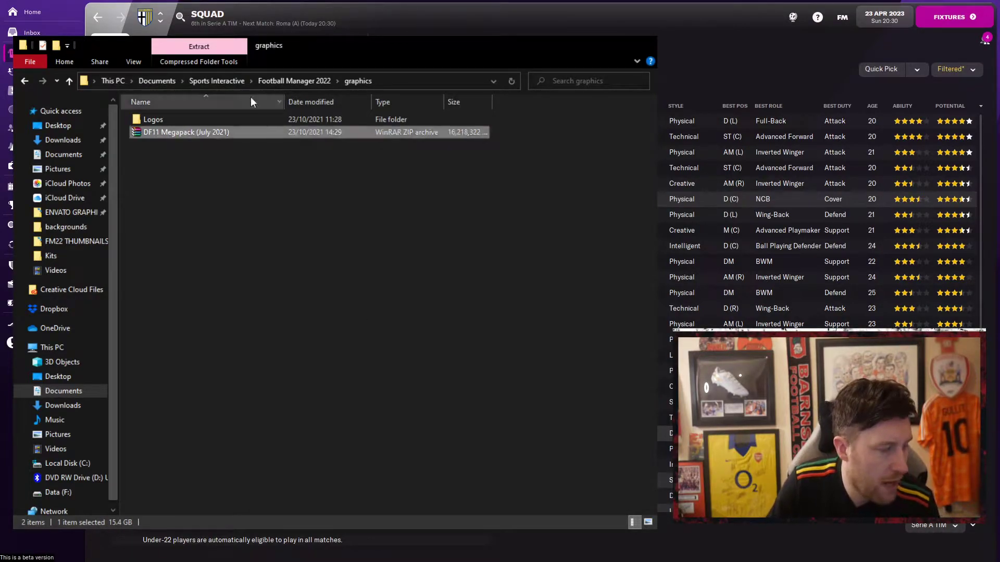
# Switch to Football Manager, view Parma Calcio 1913's club overview, and open its Serie A TIM competition page.
pyautogui.click(188, 120)
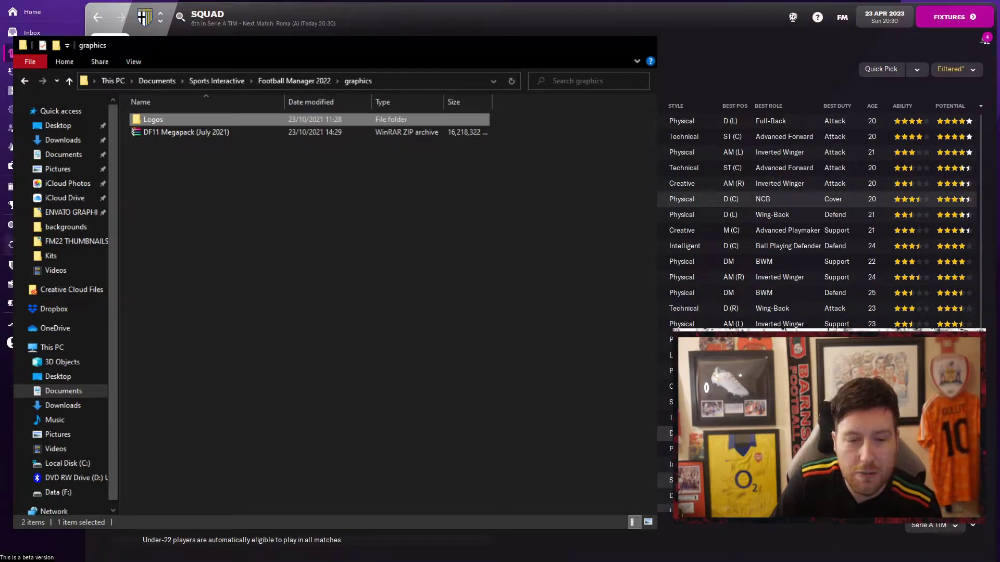
pyautogui.click(145, 18)
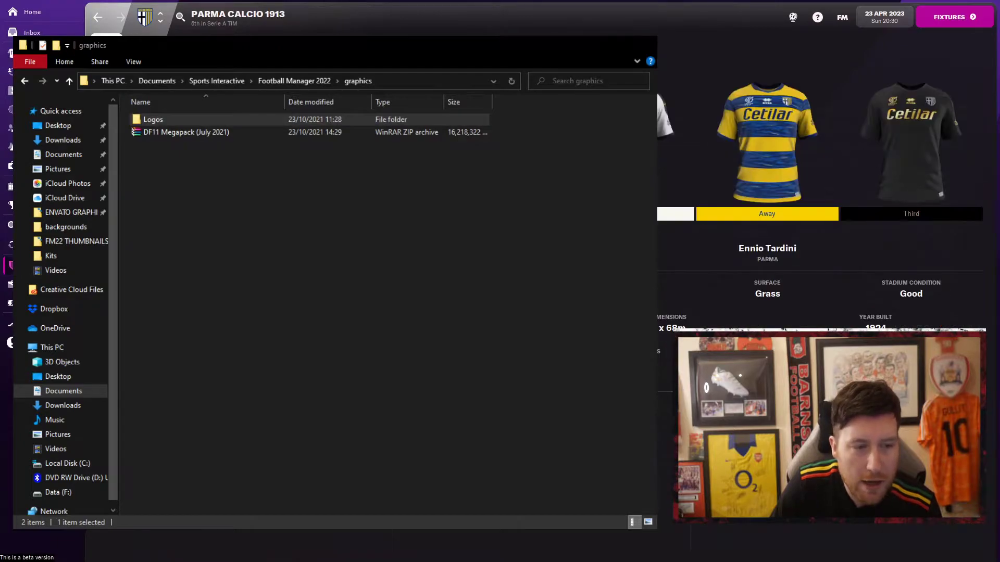
pyautogui.click(221, 23)
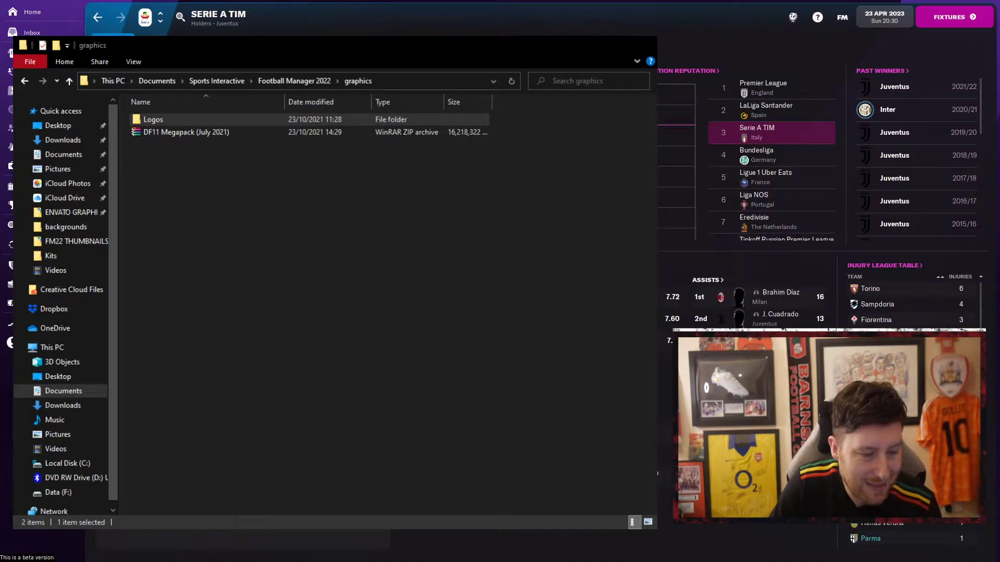
# Search the game for "premier" and open the Premier League competition overview.
pyautogui.click(416, 24)
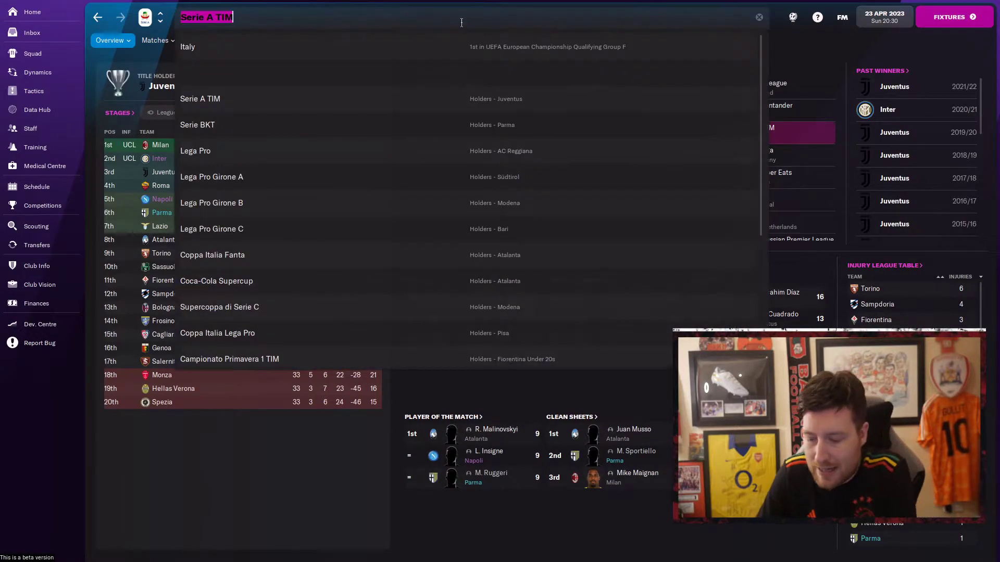
pyautogui.write('premier')
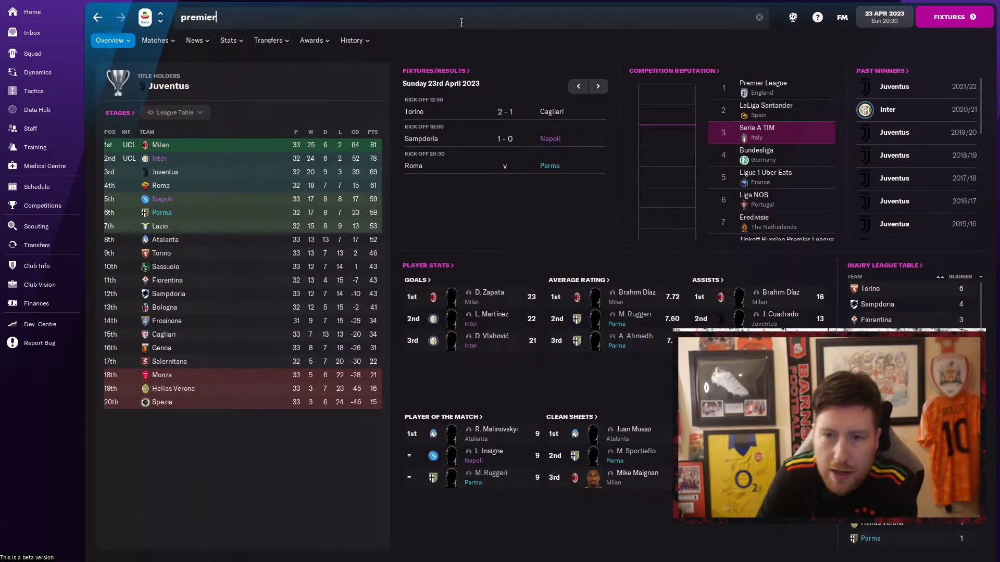
pyautogui.click(313, 52)
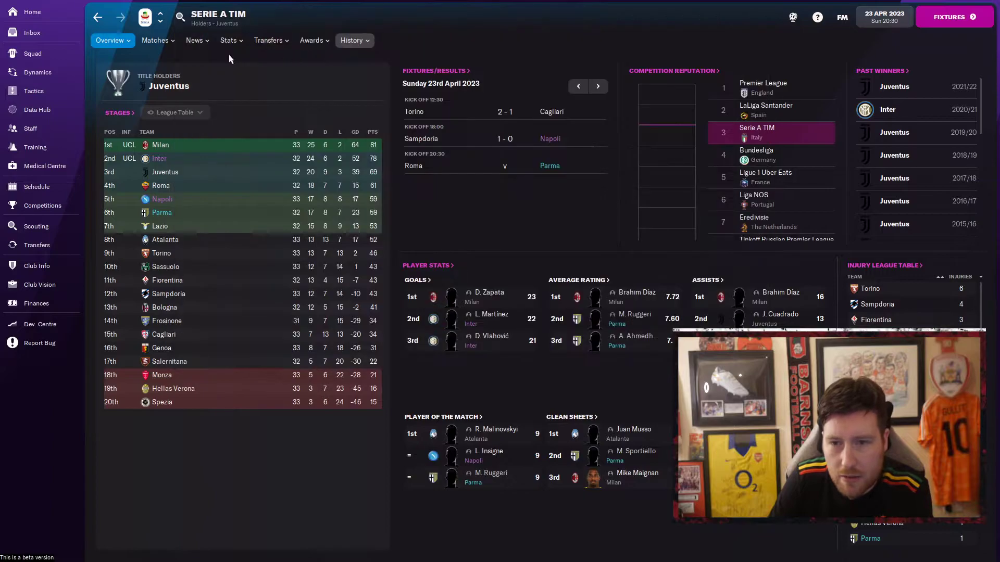
pyautogui.click(106, 55)
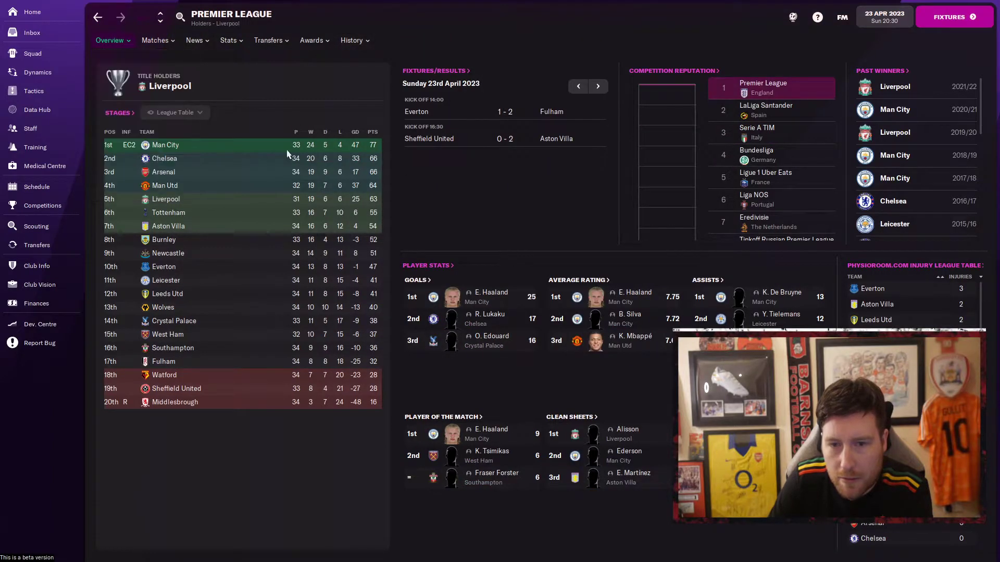
# Open Manchester City's club overview from the league table to examine its badge, kits and key people pictures.
pyautogui.click(162, 152)
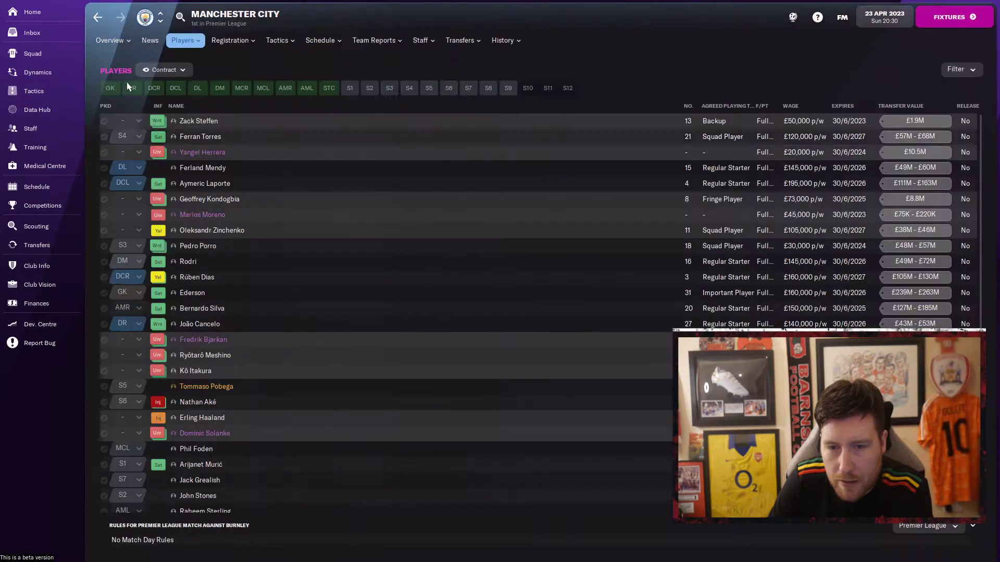
pyautogui.click(99, 45)
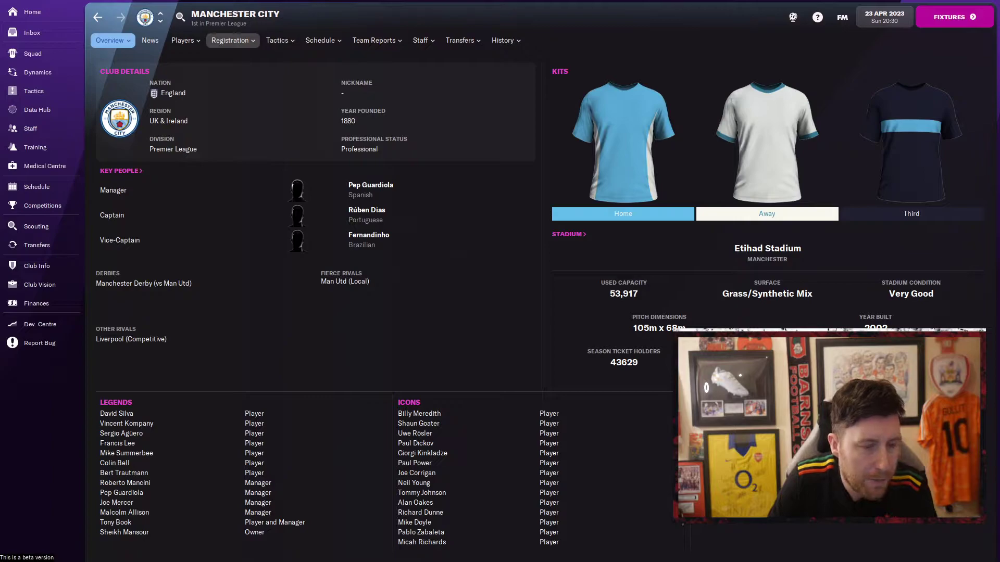
pyautogui.hotkey('alt', 'Tab')
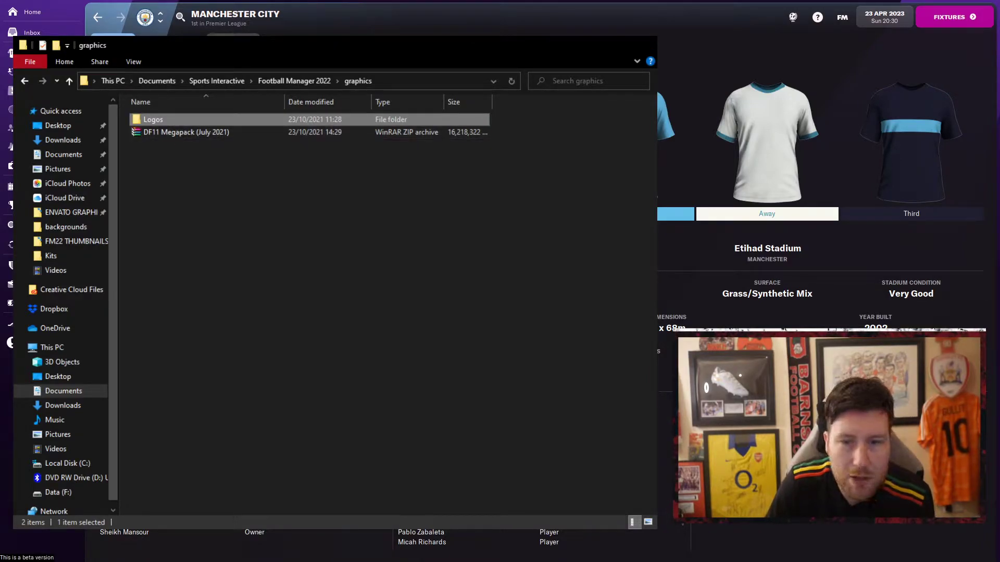
pyautogui.hotkey('alt', 'Tab')
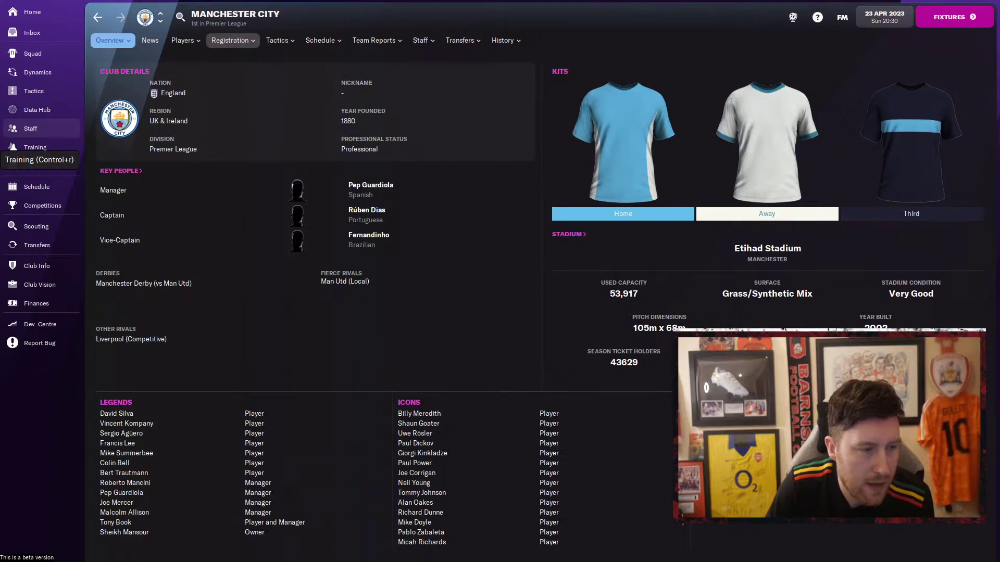
# Switch to File Explorer and examine the DF11 Megapack (July 2021) archive in the graphics folder.
pyautogui.hotkey('alt', 'Tab')
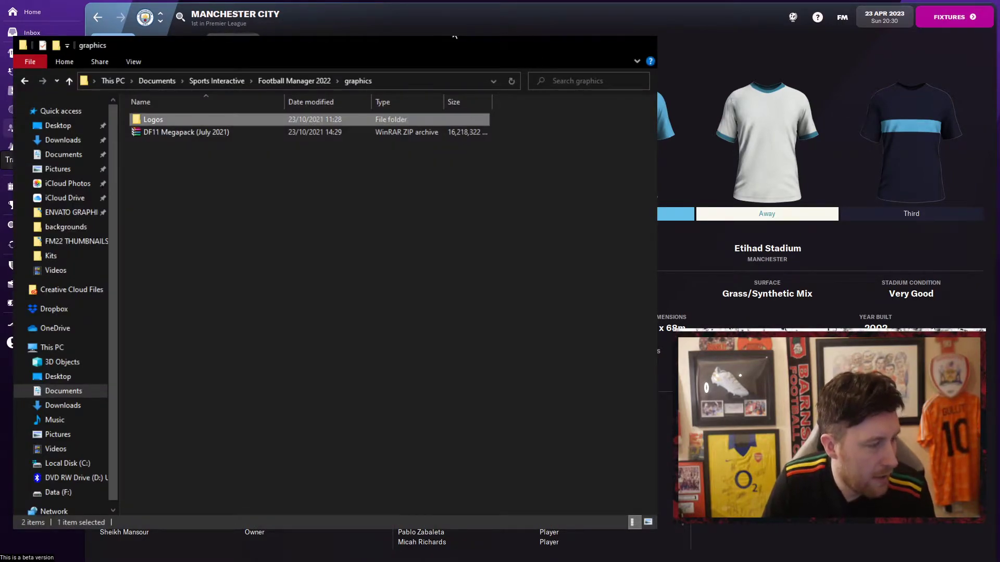
pyautogui.click(198, 166)
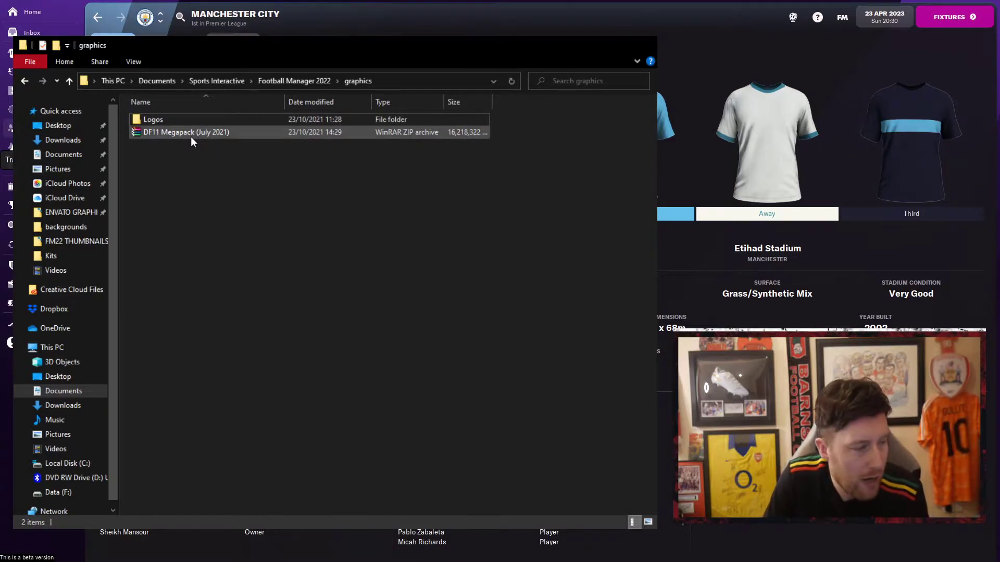
pyautogui.click(190, 137)
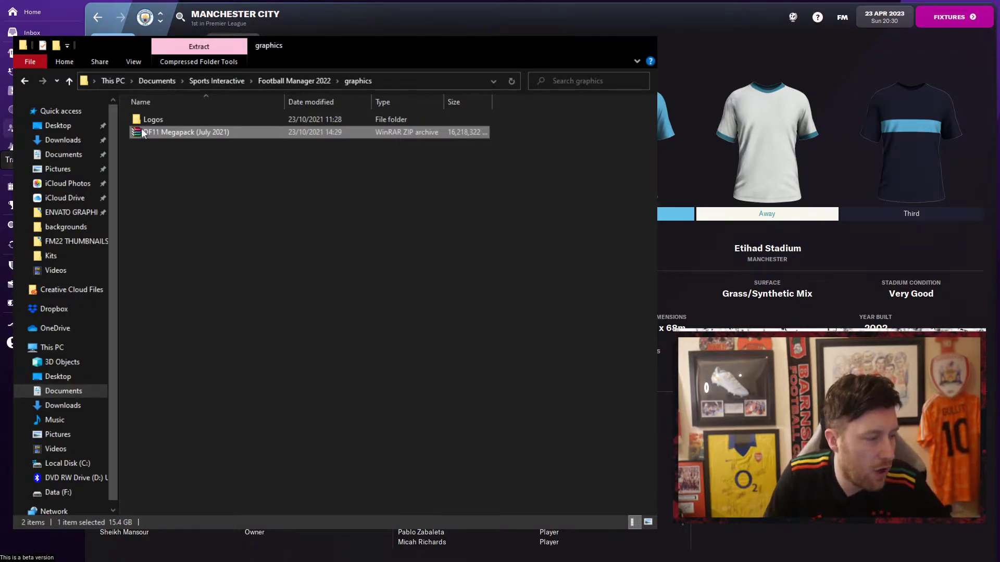
pyautogui.click(201, 151)
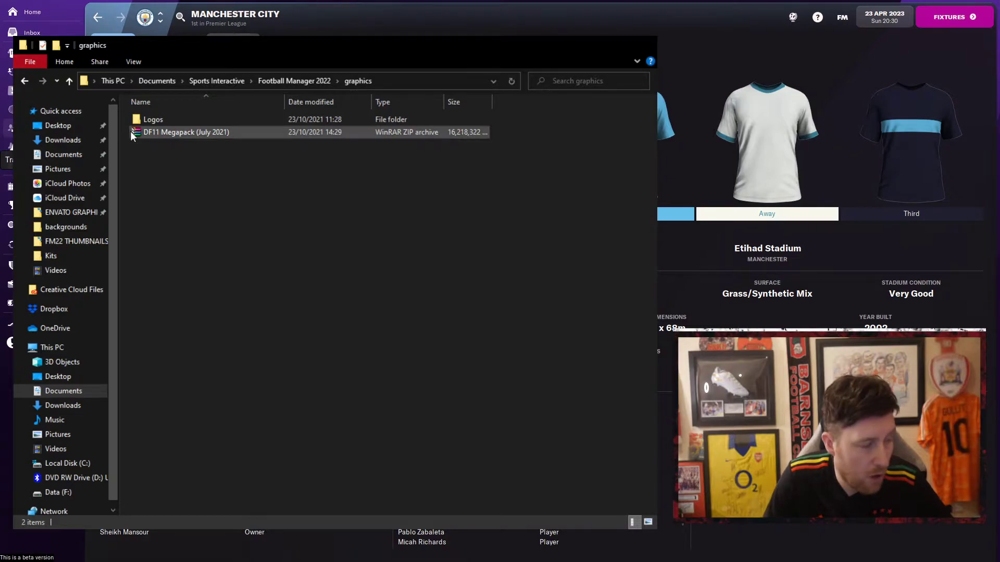
pyautogui.click(229, 132)
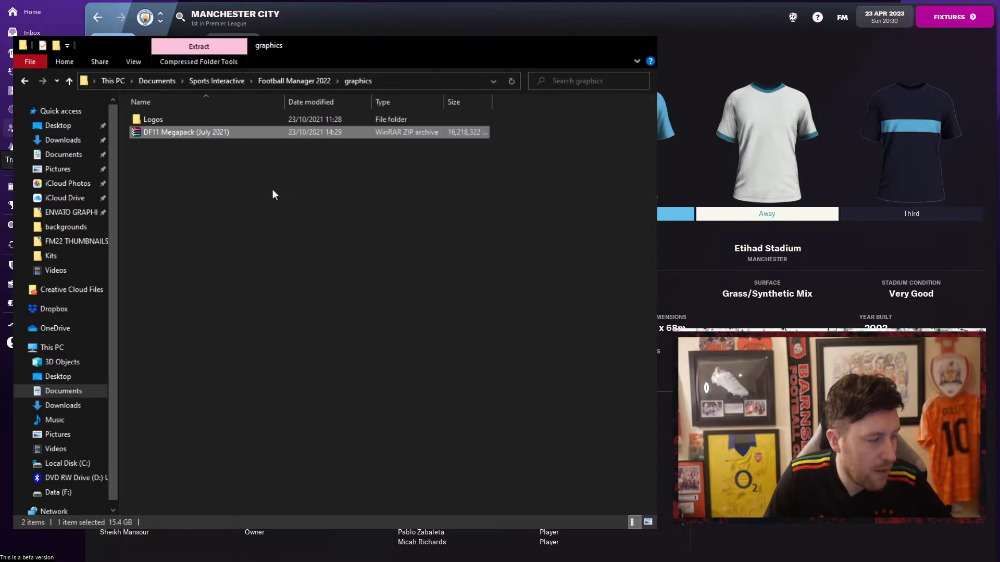
pyautogui.click(185, 198)
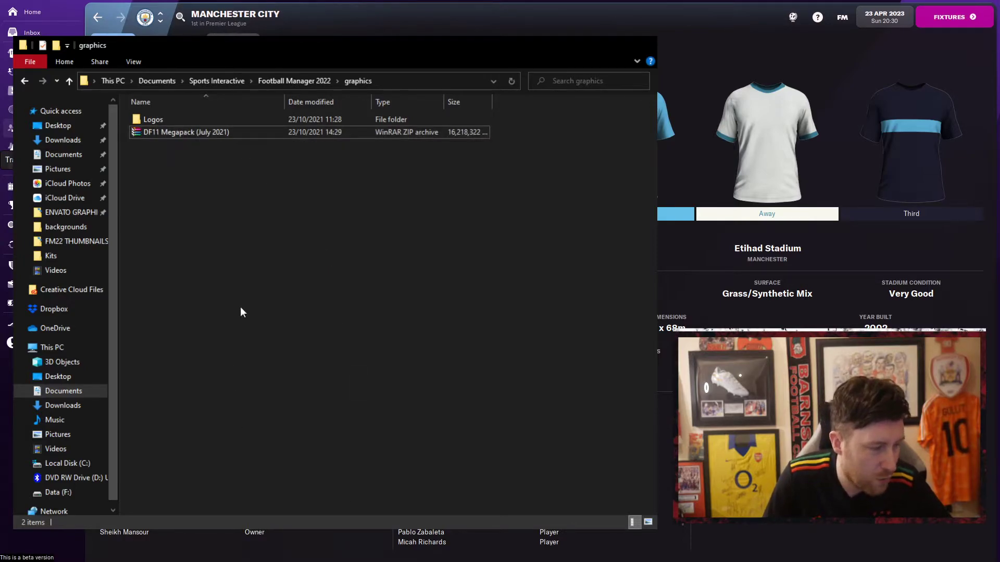
# Look through the country folders in backgrounds > stadium within Videos, and return to the Videos folder.
pyautogui.click(66, 272)
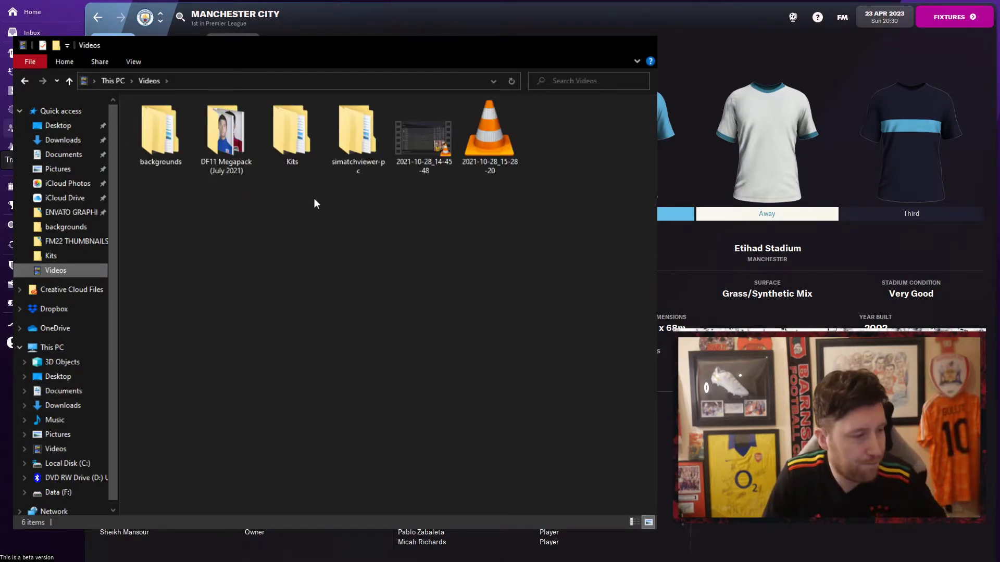
pyautogui.click(159, 146)
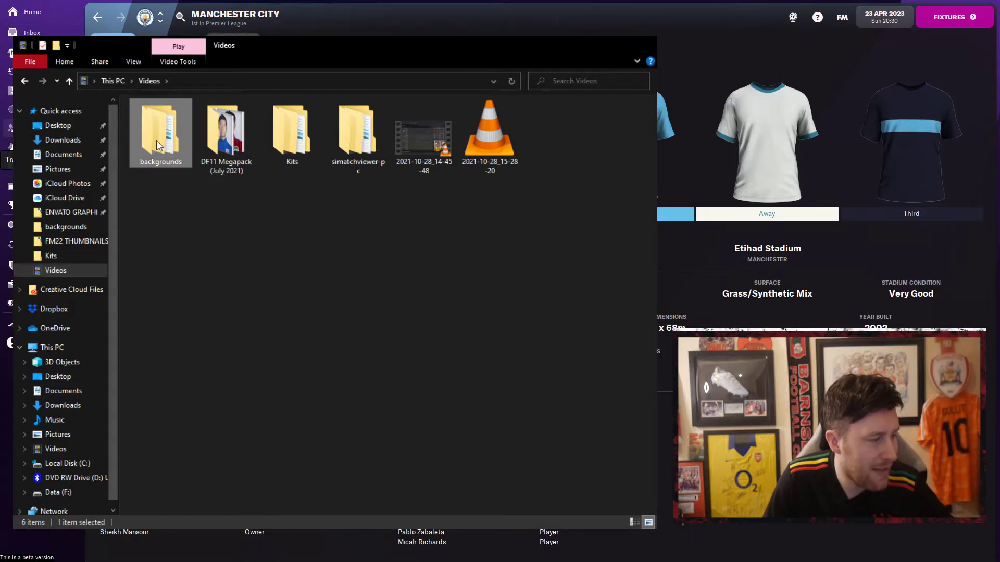
pyautogui.doubleClick(156, 139)
pyautogui.doubleClick(157, 139)
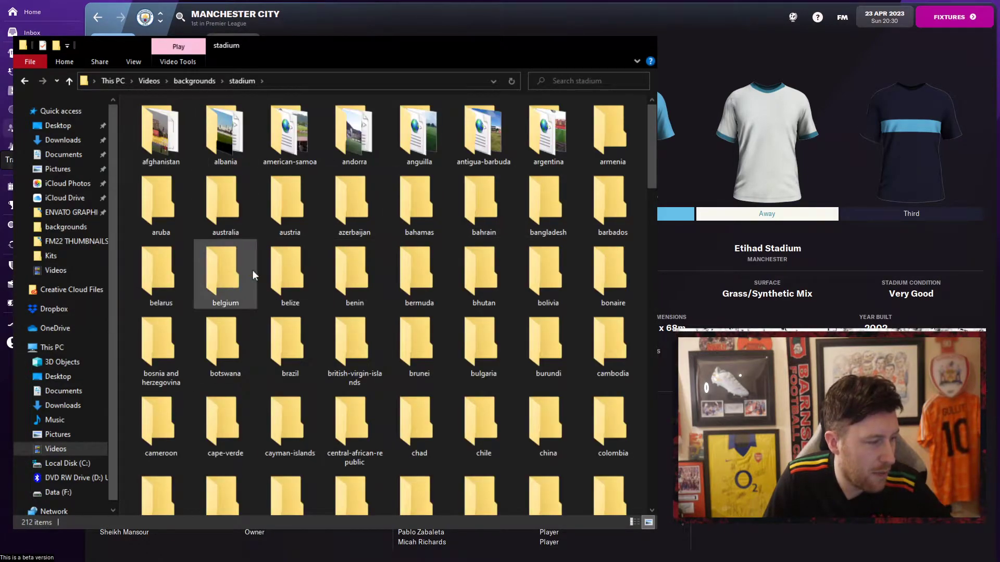
pyautogui.scroll(-20, 314, 365)
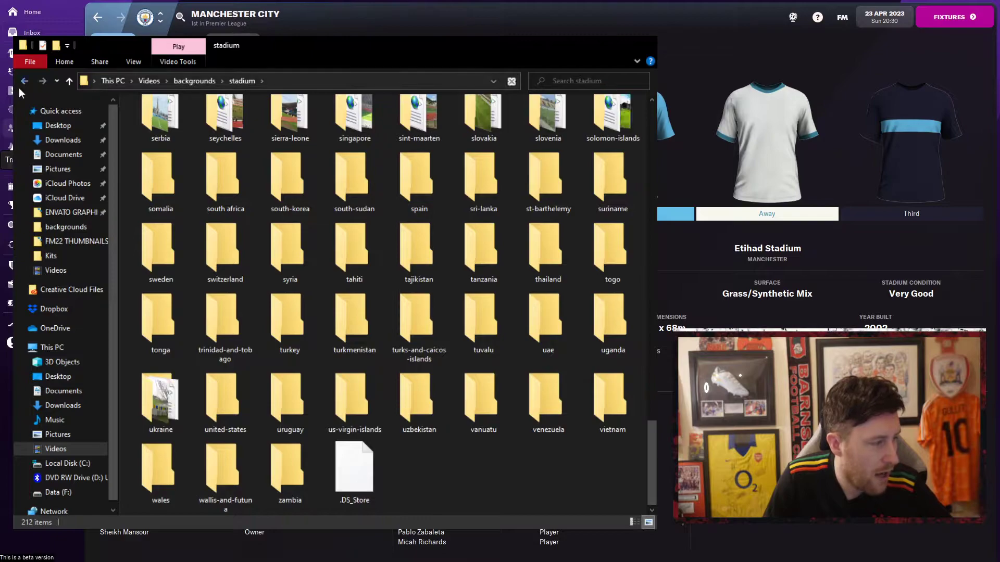
pyautogui.hotkey('alt', 'Left')
pyautogui.hotkey('alt', 'Left')
pyautogui.click(167, 186)
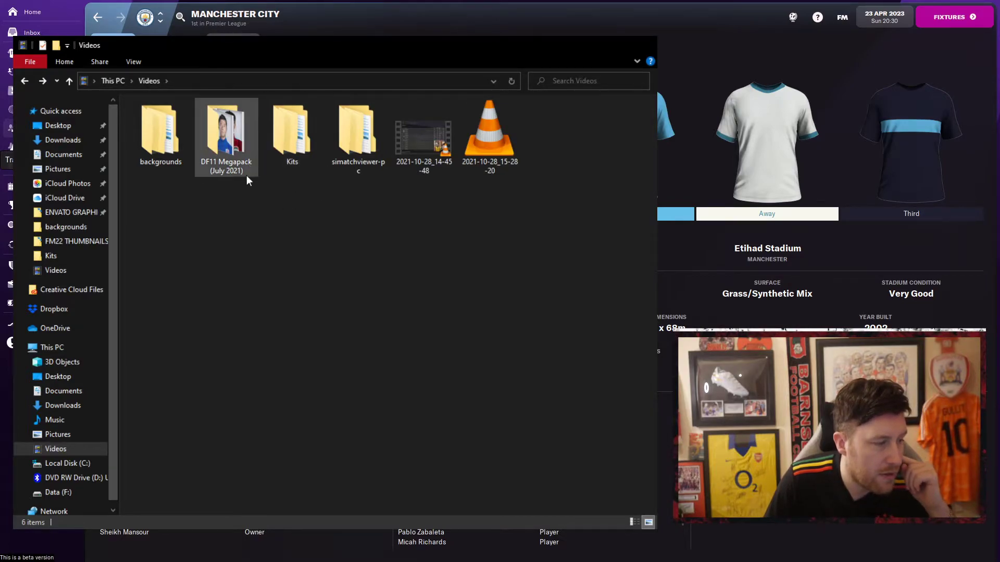
# Move the DF11 Megapack (July 2021) and Kits folders from Videos into Documents > Sports Interactive > Football Manager 2022 > graphics.
pyautogui.moveTo(226, 187); pyautogui.dragTo(286, 133)
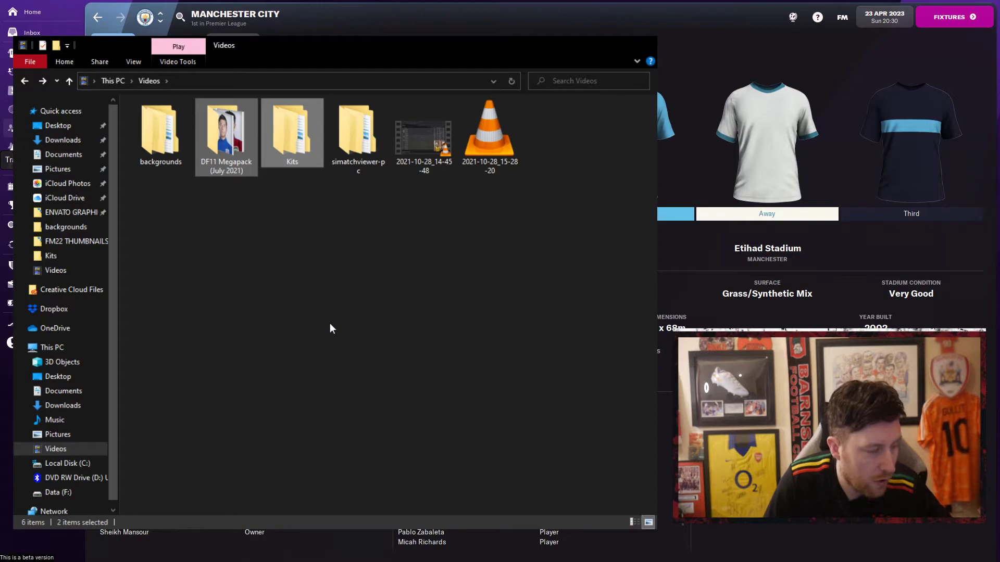
pyautogui.hotkey('ctrl', 'x')
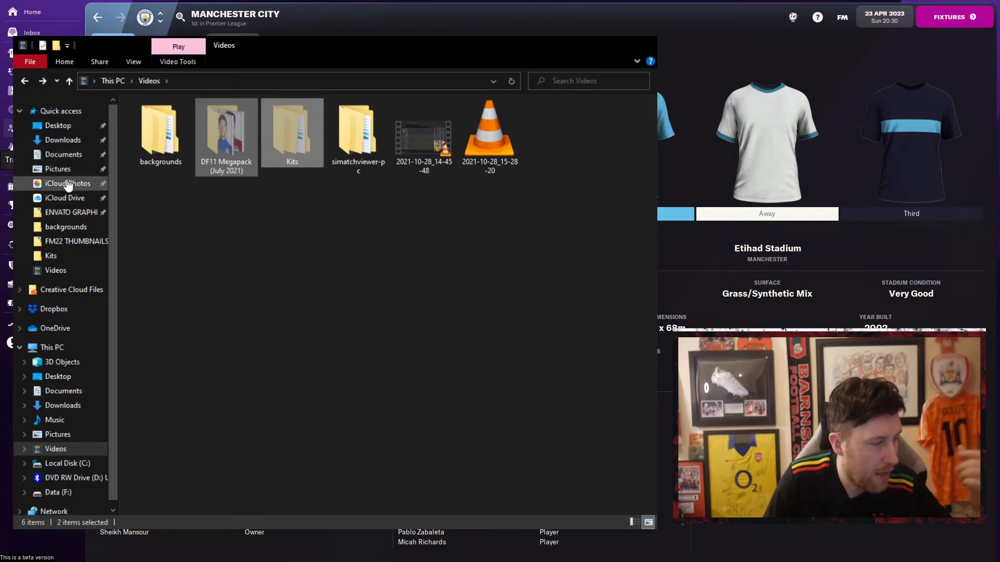
pyautogui.click(57, 156)
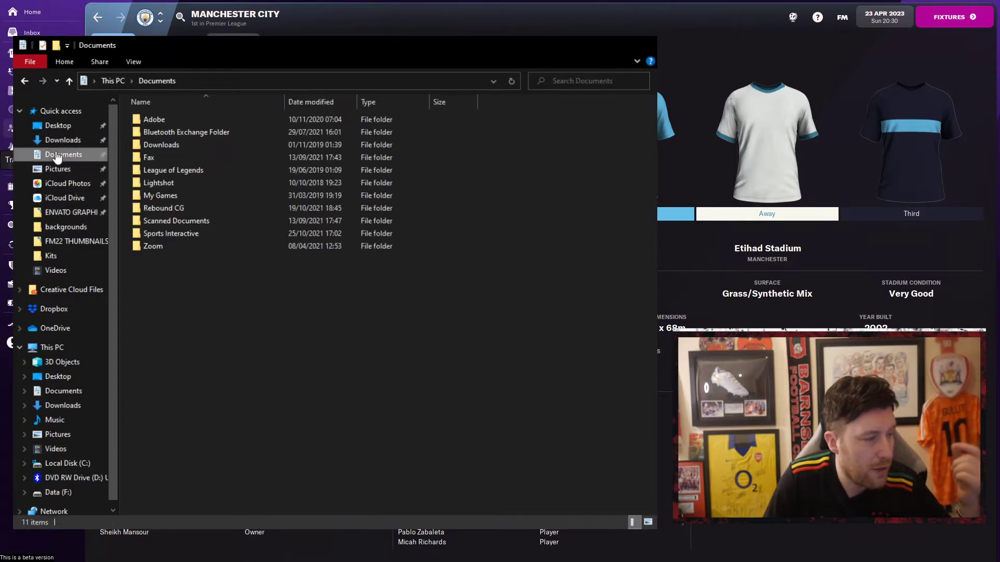
pyautogui.doubleClick(171, 233)
pyautogui.doubleClick(182, 145)
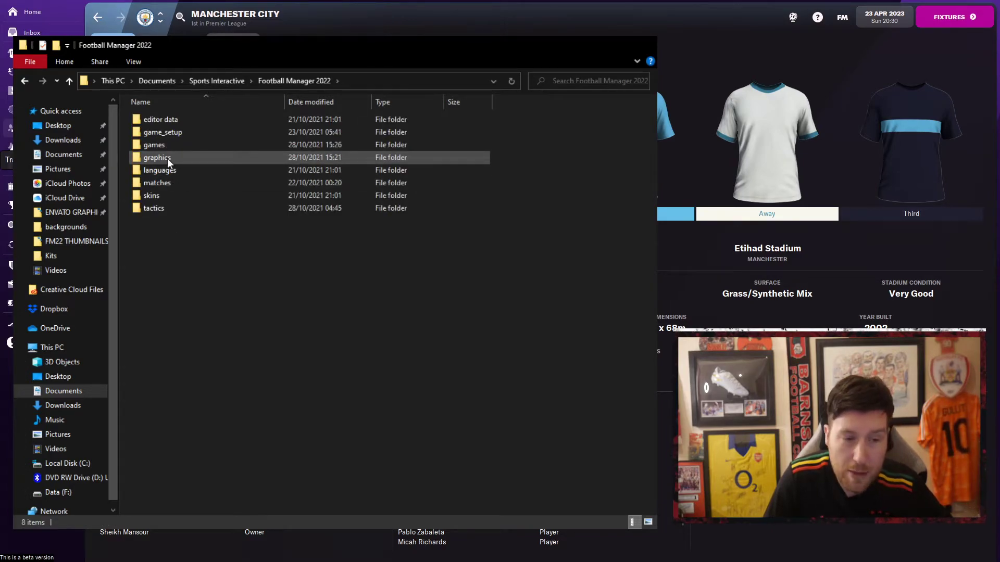
pyautogui.click(167, 158)
pyautogui.doubleClick(167, 158)
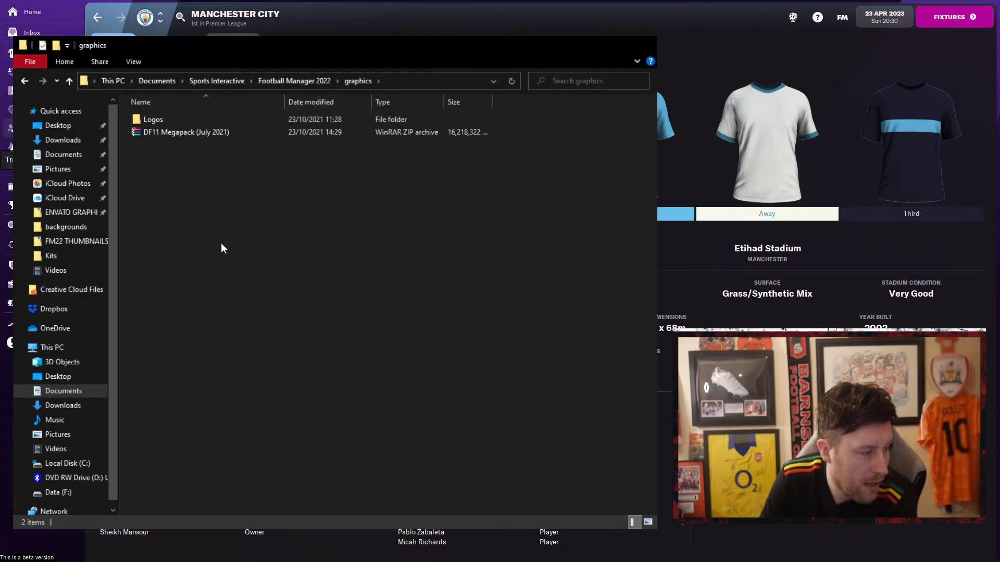
pyautogui.hotkey('ctrl', 'v')
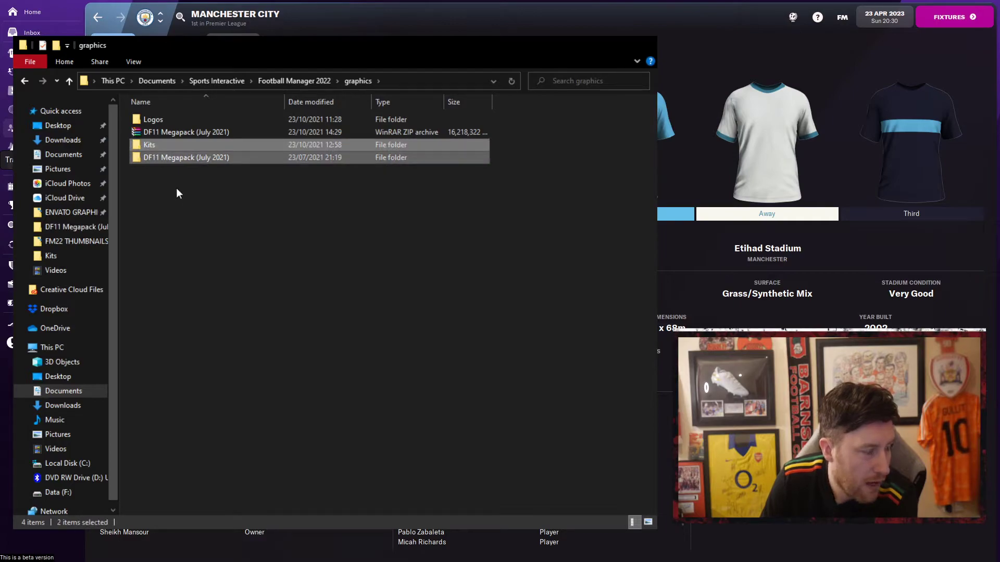
pyautogui.click(180, 187)
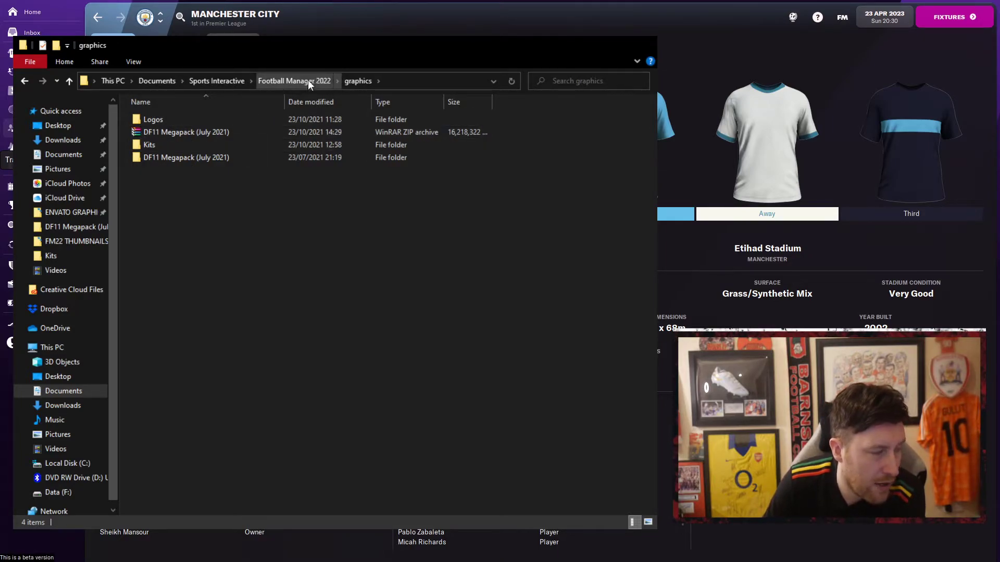
# Move the backgrounds folder from Videos into Documents > Sports Interactive > Football Manager 2022 > graphics.
pyautogui.click(70, 271)
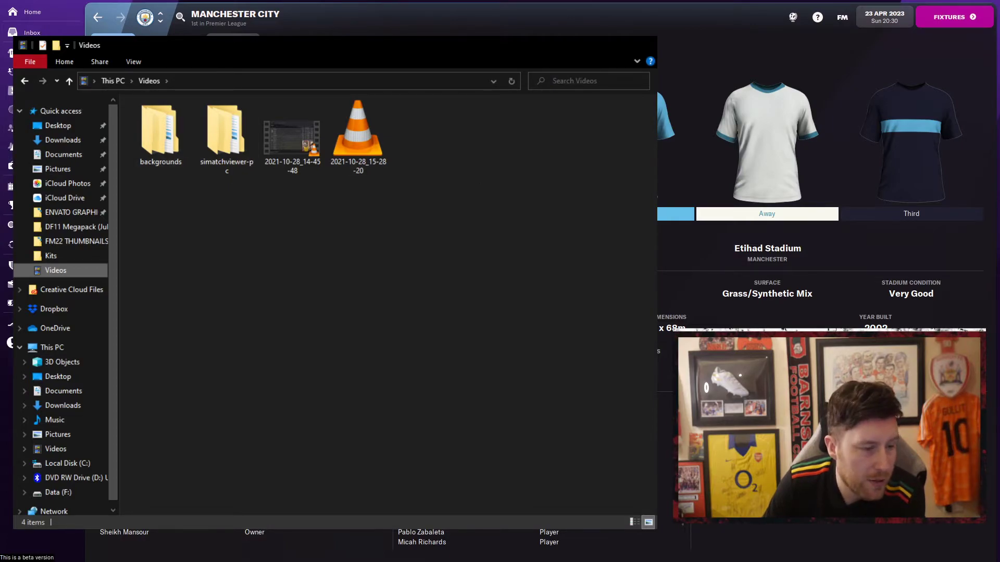
pyautogui.hotkey('alt', 'Tab')
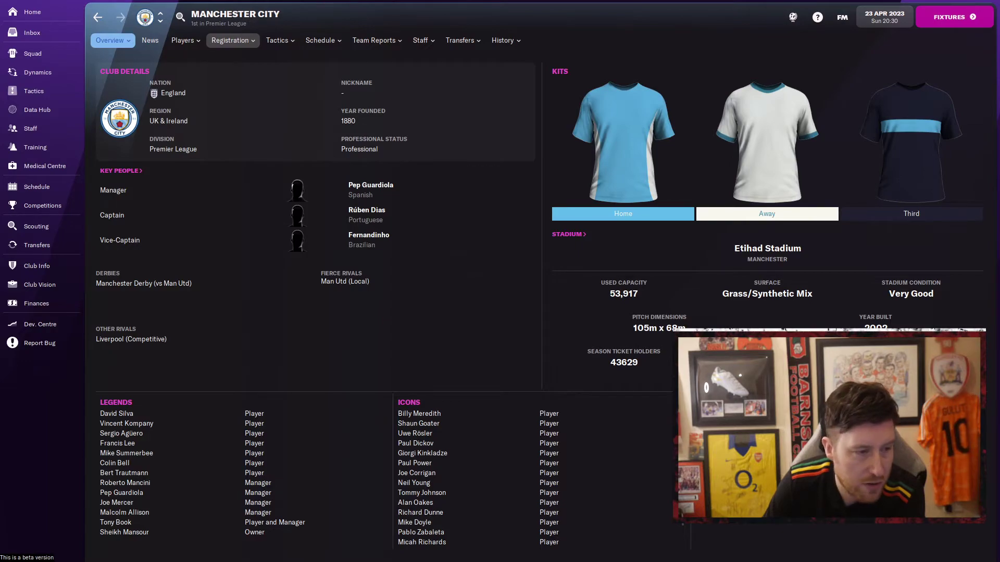
pyautogui.hotkey('alt', 'Tab')
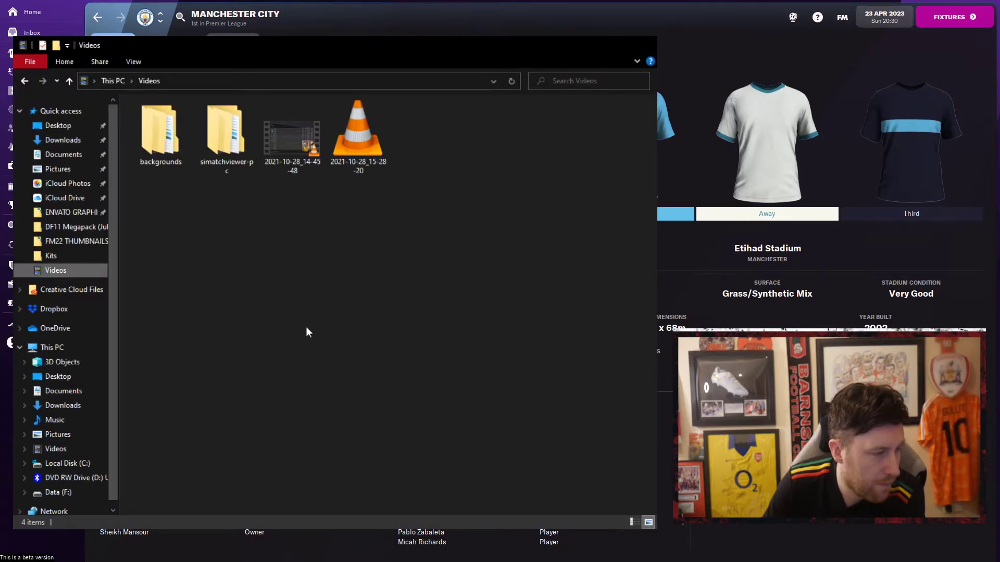
pyautogui.click(157, 136)
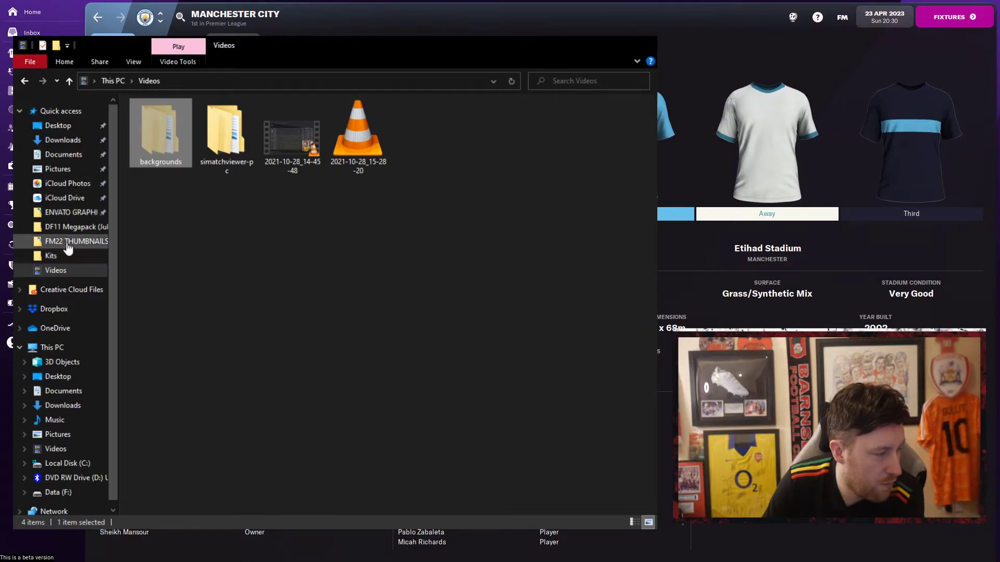
pyautogui.click(65, 155)
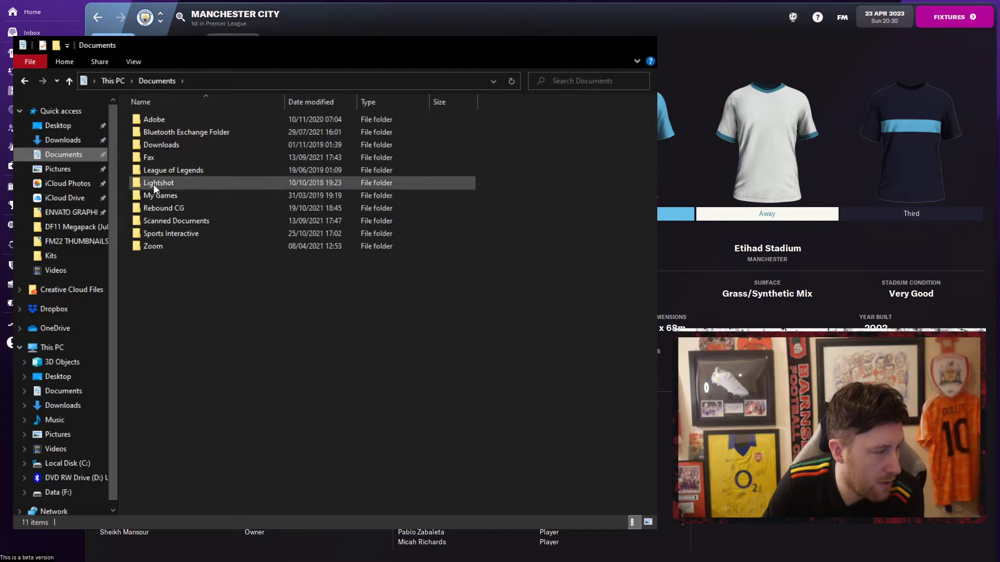
pyautogui.doubleClick(170, 234)
pyautogui.click(182, 146)
pyautogui.doubleClick(183, 146)
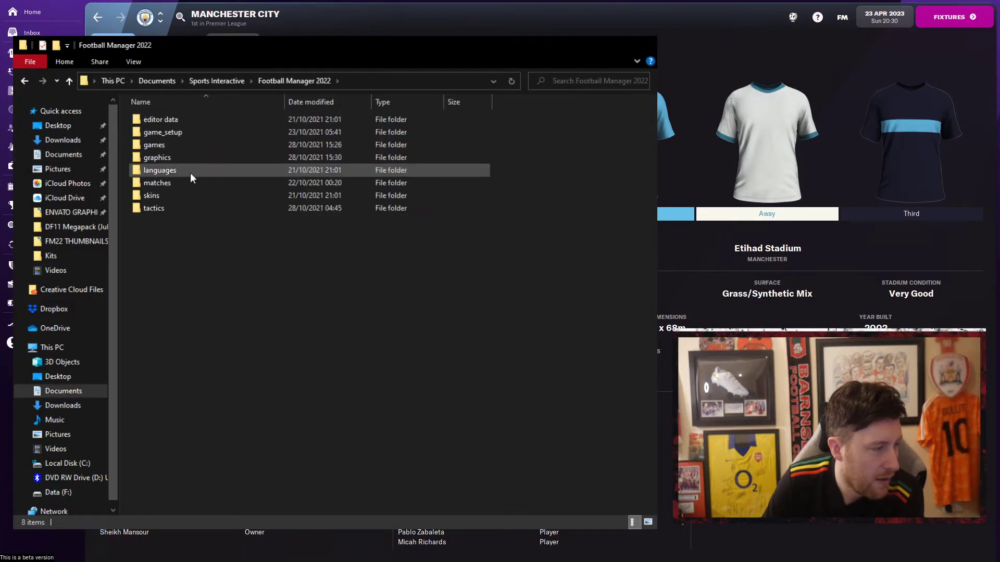
pyautogui.doubleClick(174, 157)
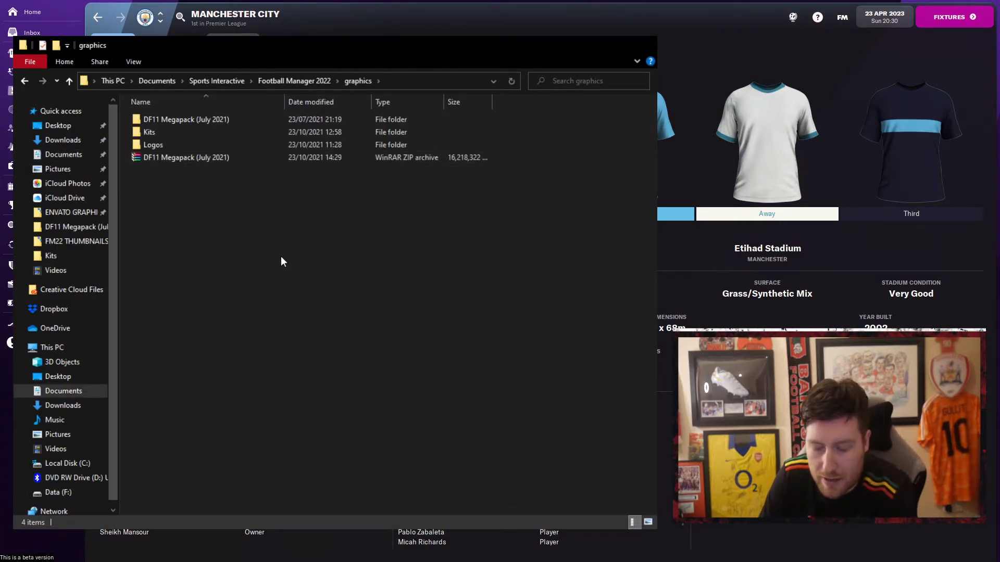
pyautogui.hotkey('ctrl', 'v')
pyautogui.click(258, 250)
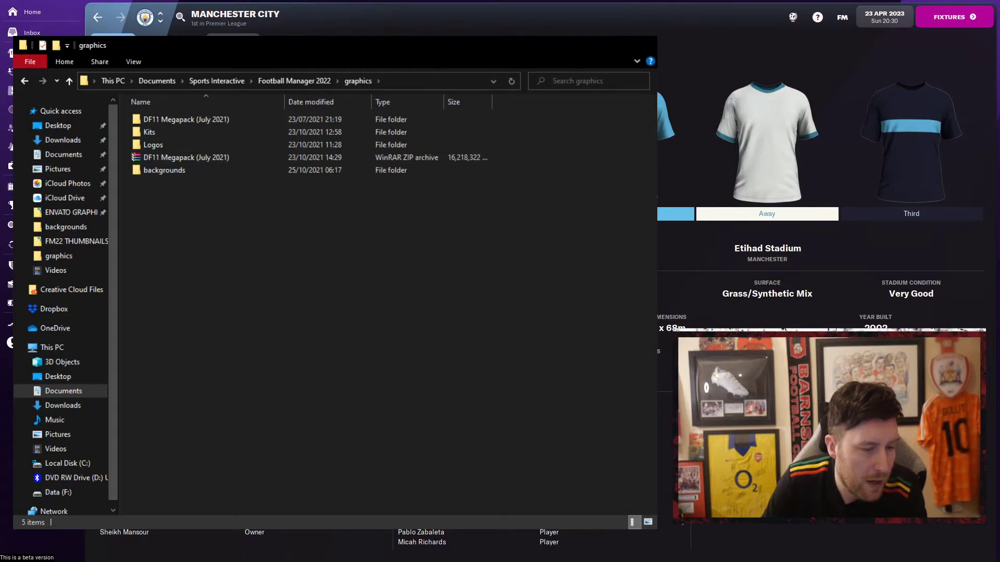
# Switch to Football Manager 2022, examine the picture on the Manchester City manager's profile, and return to the club overview.
pyautogui.hotkey('alt', 'Tab')
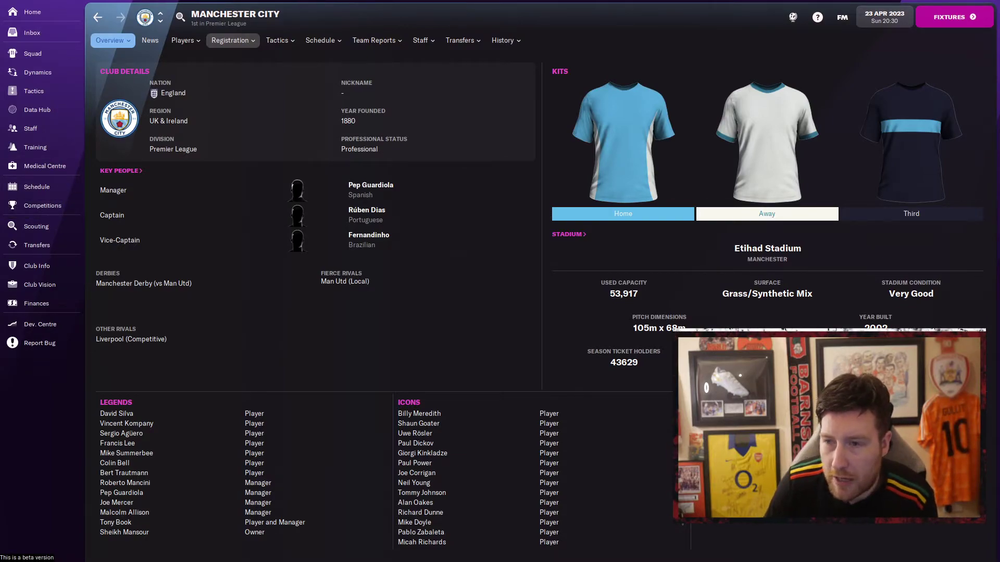
pyautogui.click(377, 186)
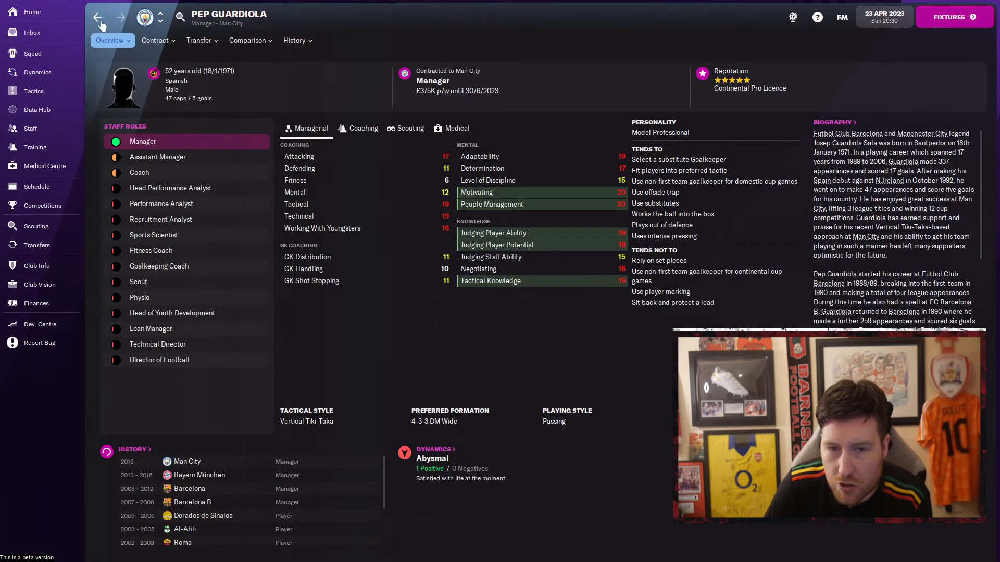
pyautogui.click(98, 23)
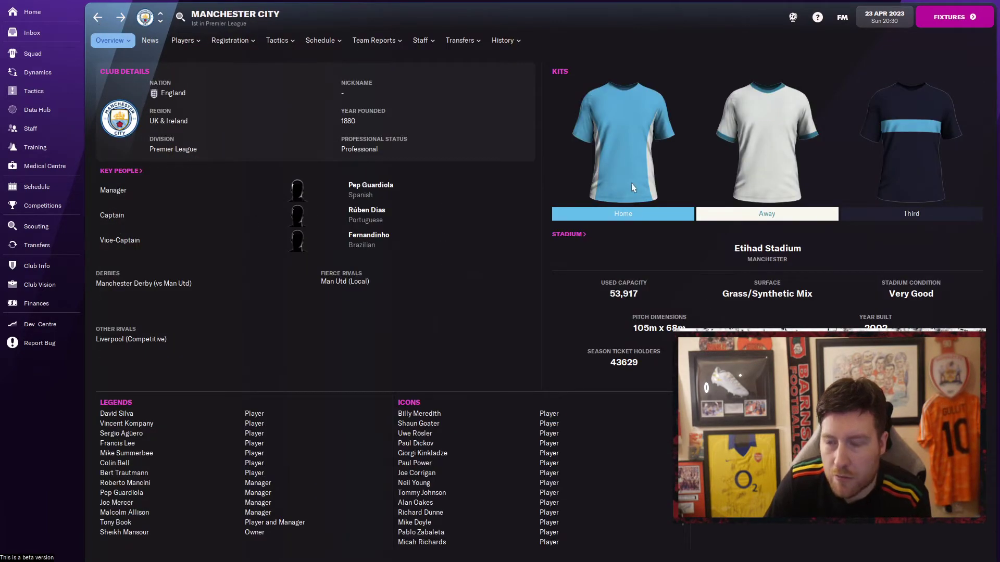
# Open the game preferences and clear the cache.
pyautogui.click(841, 18)
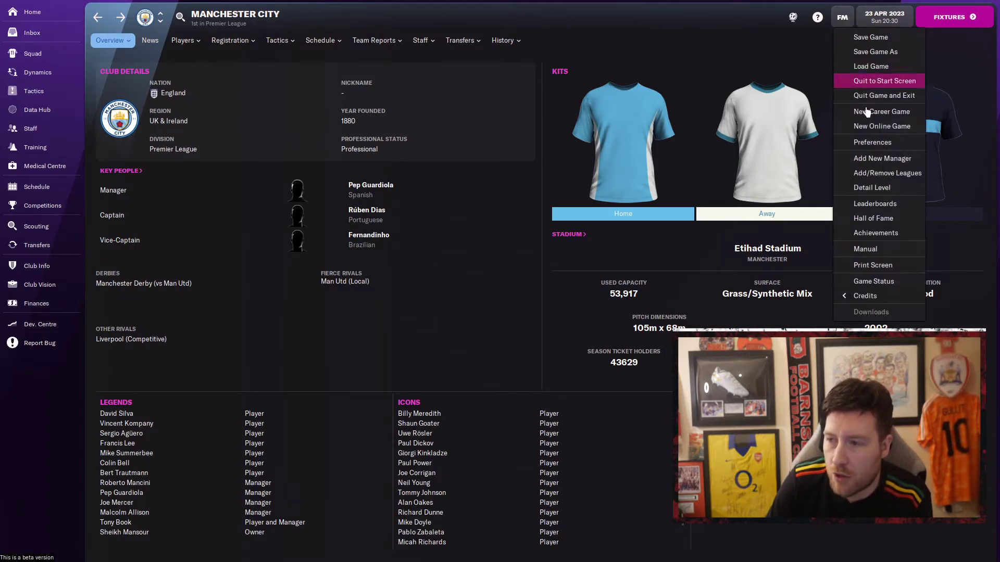
pyautogui.click(870, 142)
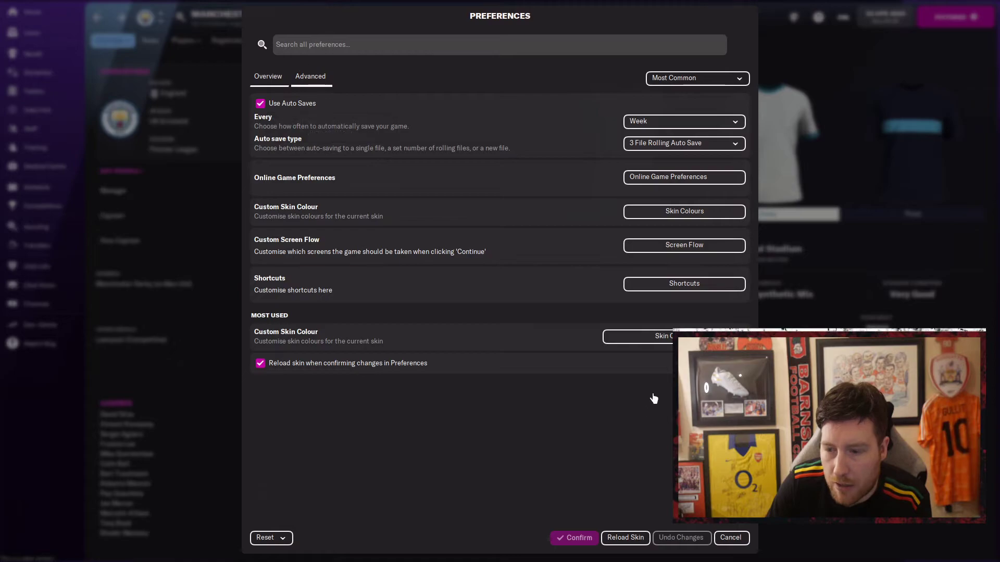
pyautogui.click(265, 541)
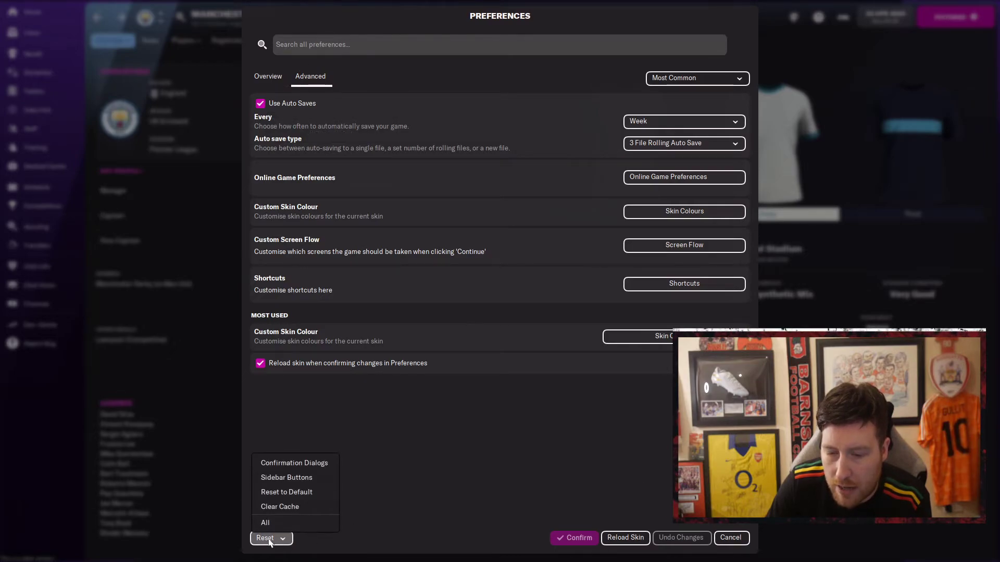
pyautogui.click(290, 509)
pyautogui.click(544, 319)
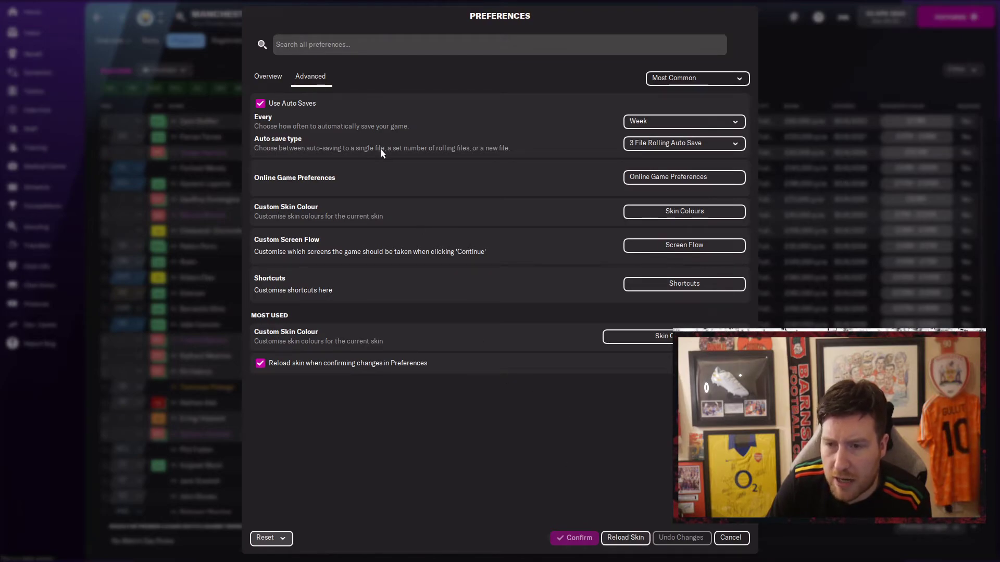
# Search the preferences for "reload" and switch "Reload skin when confirming changes in Preferences" off and back on.
pyautogui.click(344, 46)
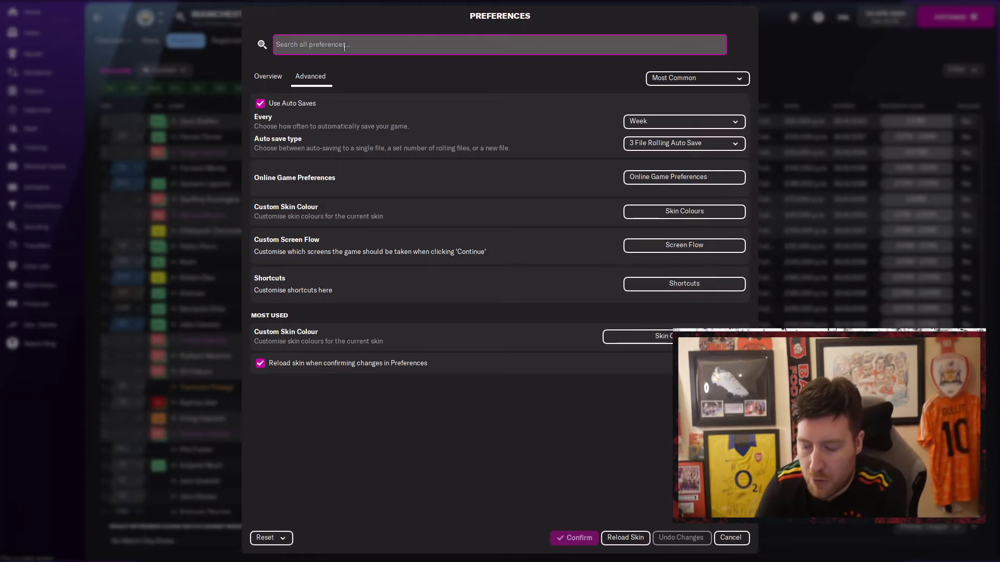
pyautogui.write('reload')
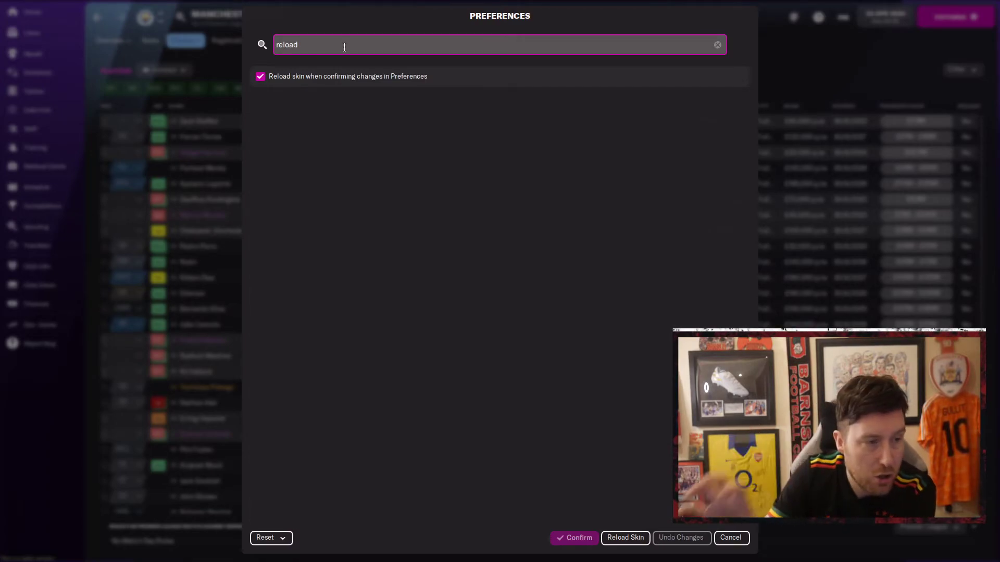
pyautogui.click(308, 83)
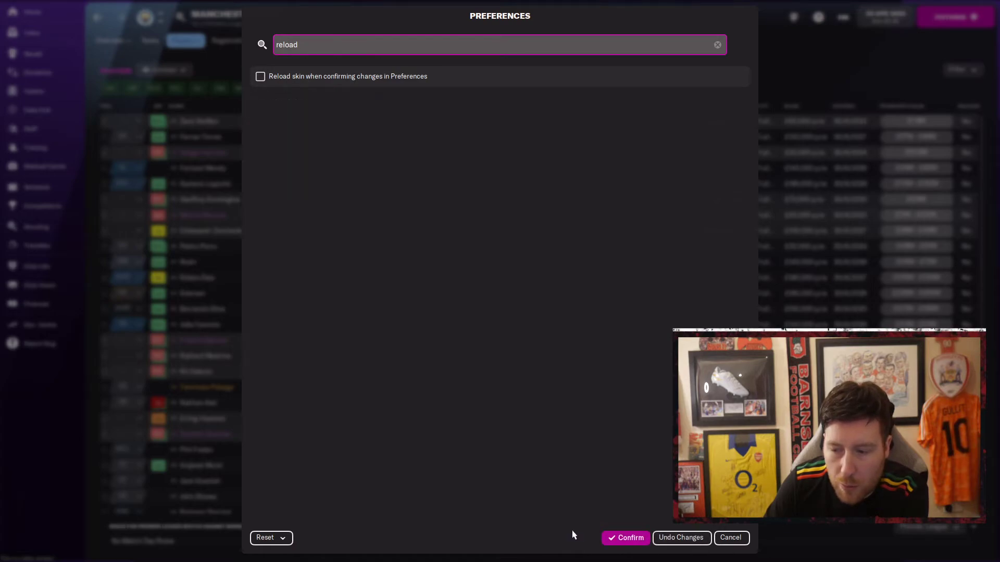
pyautogui.click(302, 79)
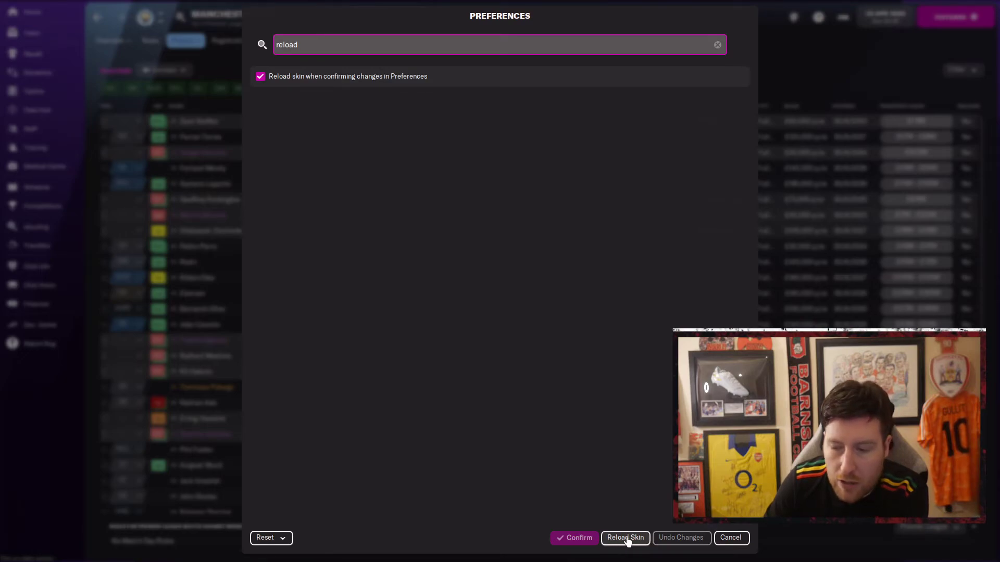
# Reload the skin from the game preferences.
pyautogui.click(282, 540)
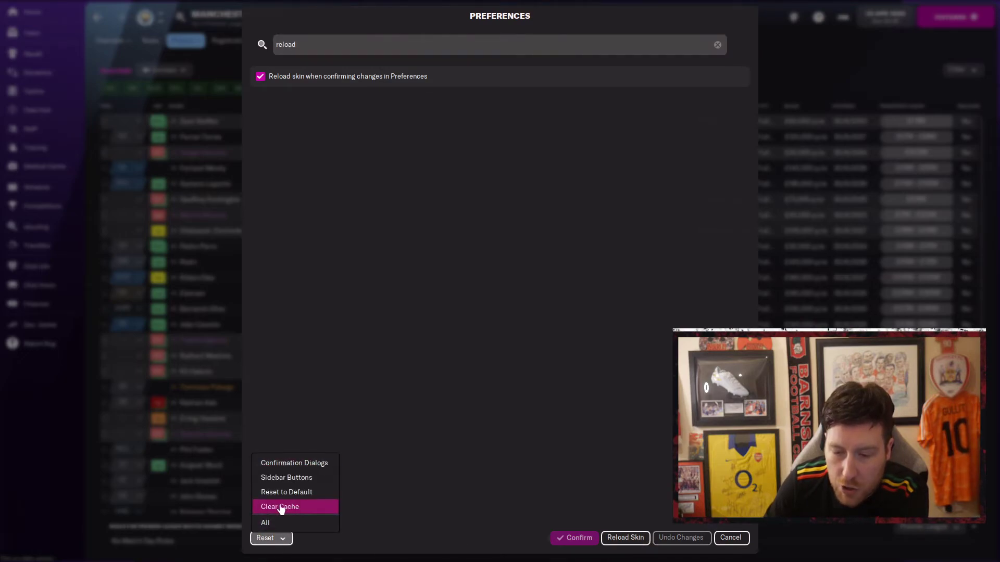
pyautogui.click(279, 538)
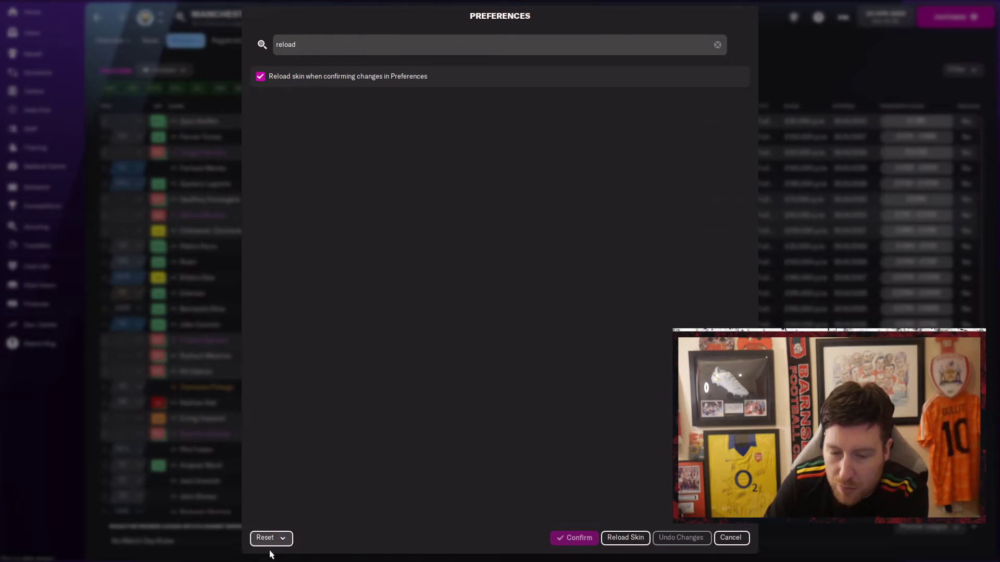
pyautogui.click(623, 541)
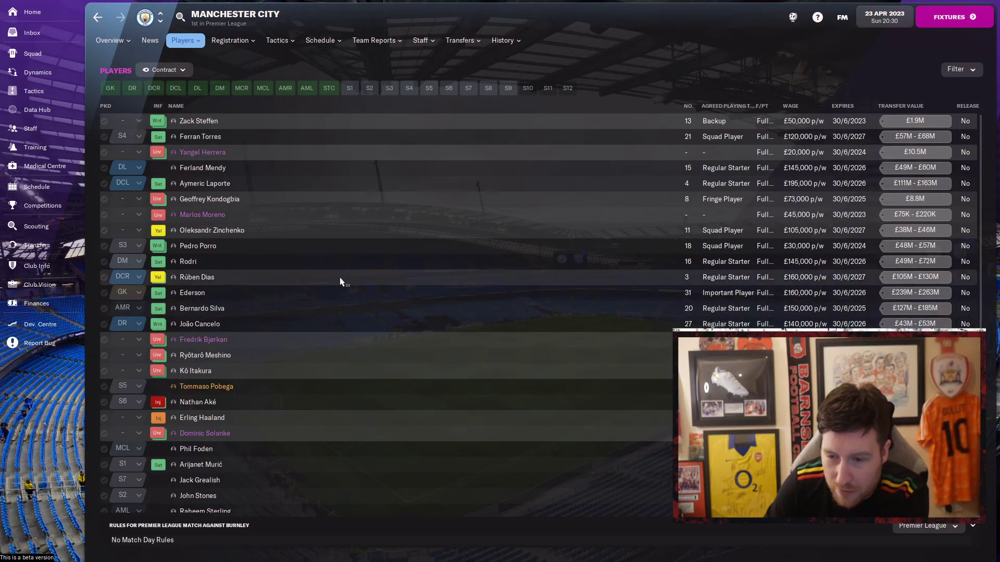
# Examine Parma Calcio 1913's kits, key people pictures and stadium background on its club profile, and return to Manchester City.
pyautogui.click(45, 269)
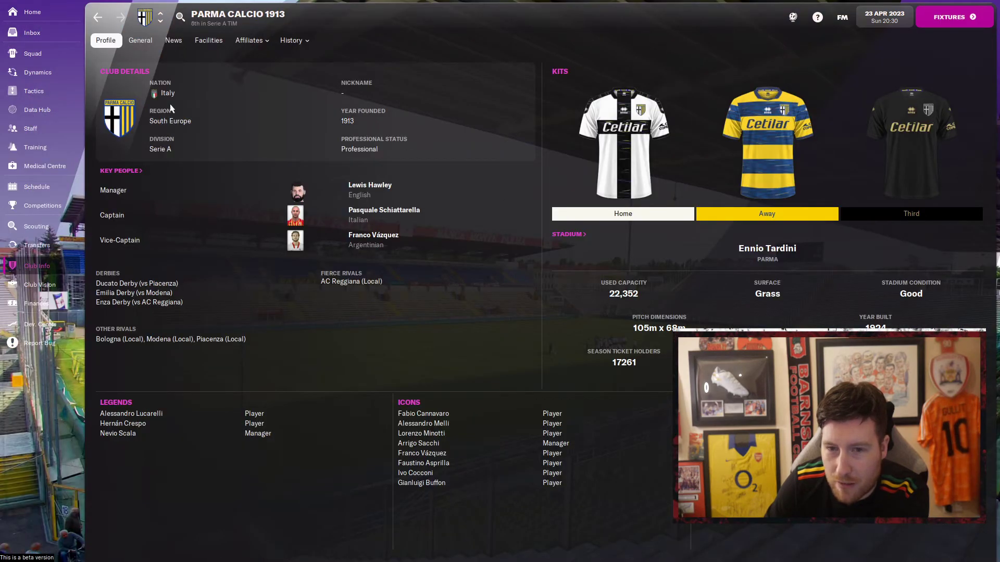
pyautogui.click(98, 18)
# Examine the kits and key people pictures on Manchester City's overview and the picture on the manager's profile.
pyautogui.moveTo(317, 46)
pyautogui.click(115, 43)
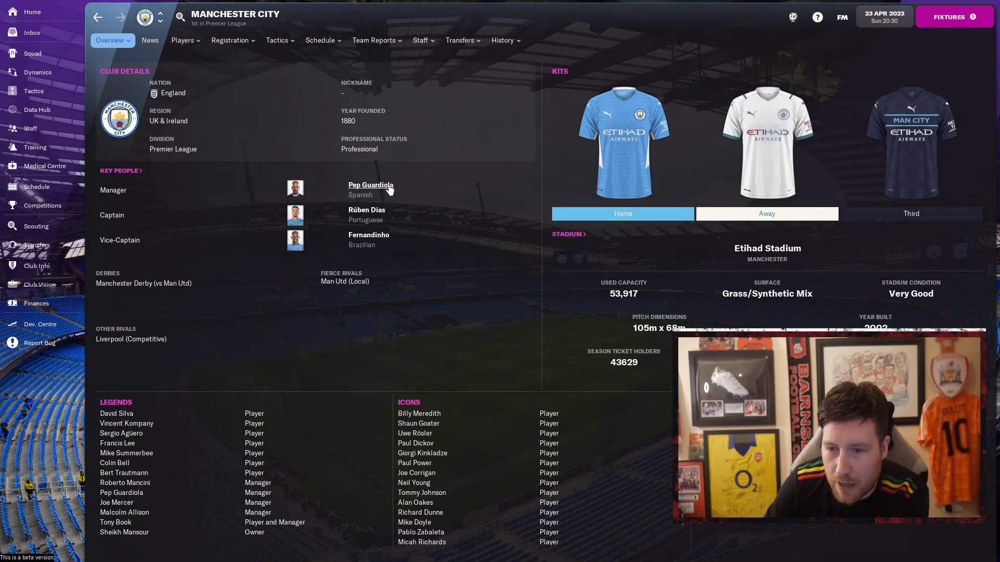
pyautogui.click(370, 186)
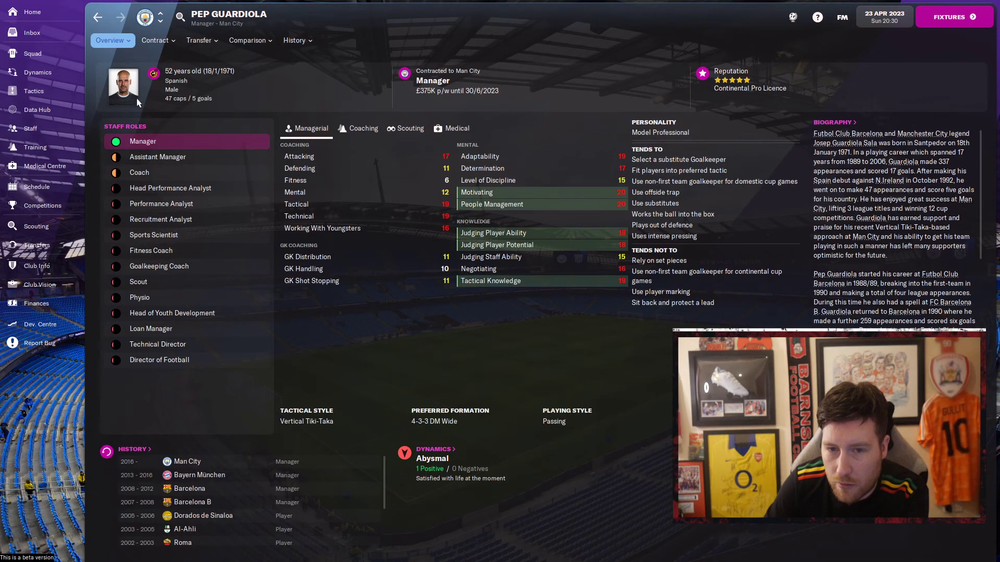
pyautogui.click(99, 19)
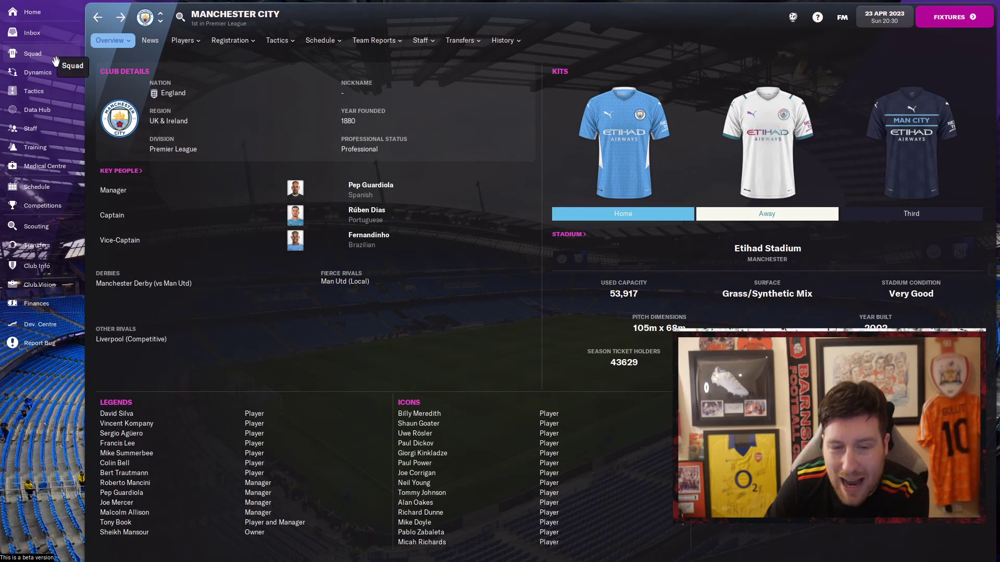